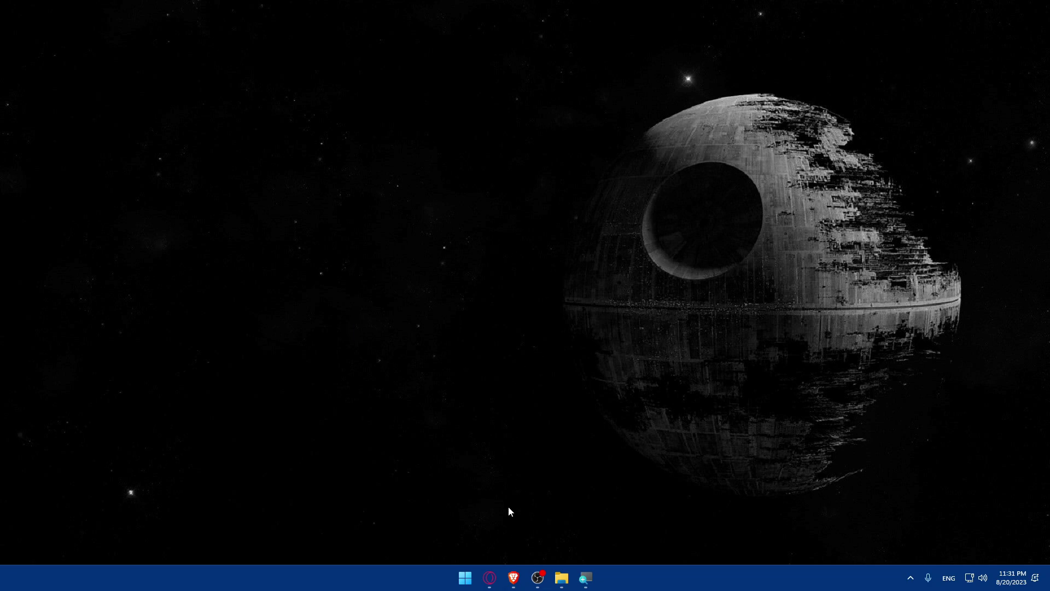
# Launch Brave and load bigcartel.com in the address bar
pyautogui.click(512, 579)
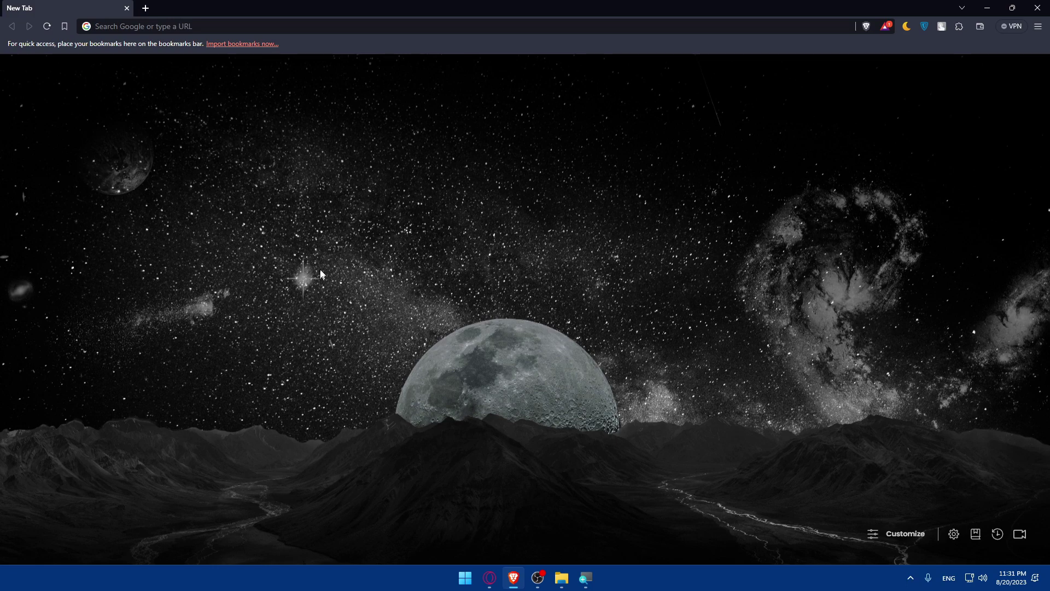
pyautogui.click(173, 24)
pyautogui.write('bigc')
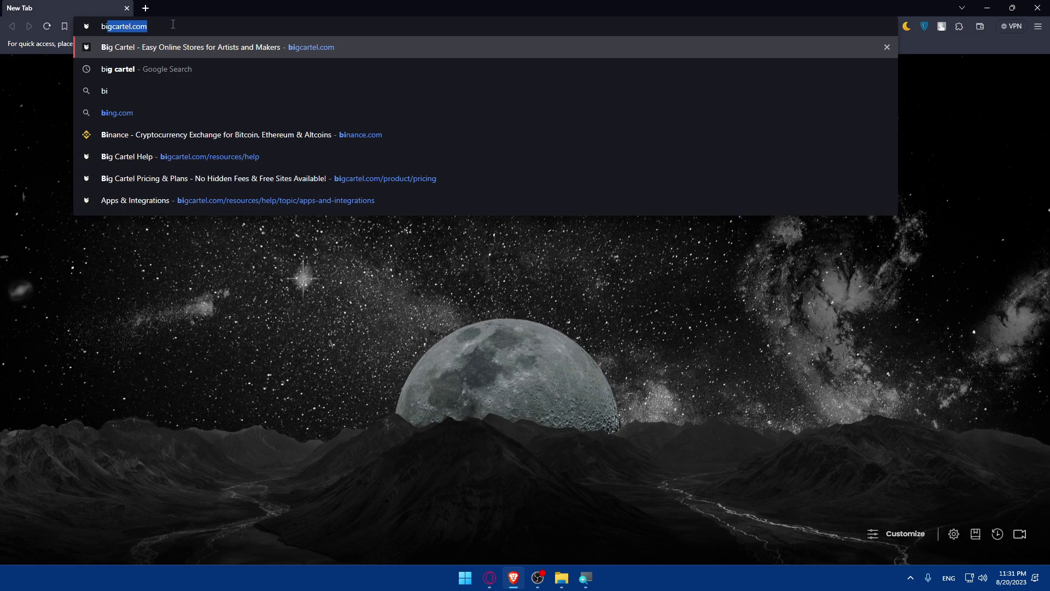
pyautogui.write('arte')
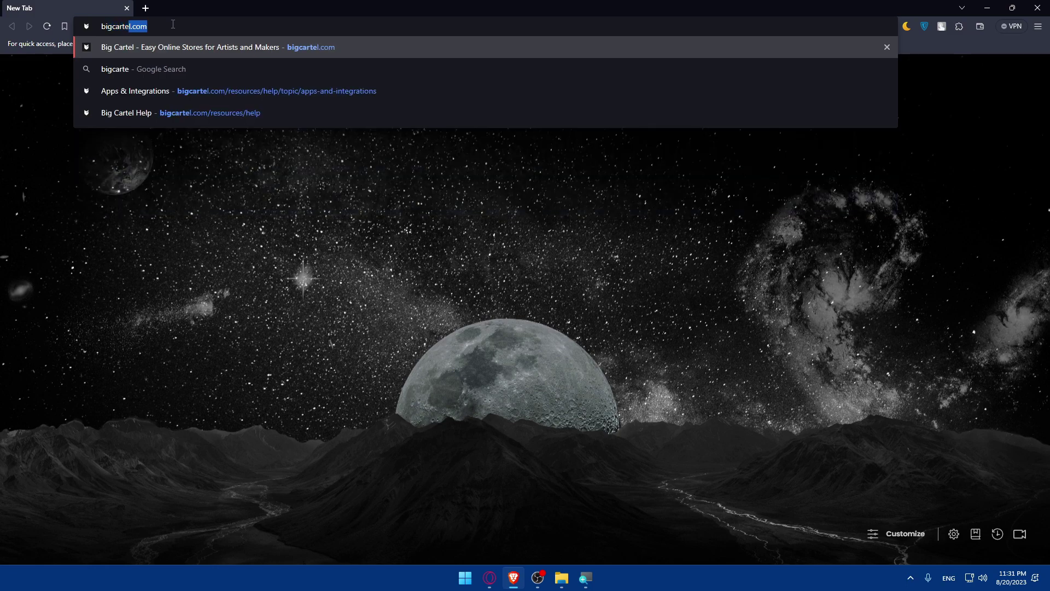
pyautogui.write('l.com')
pyautogui.press('Return')
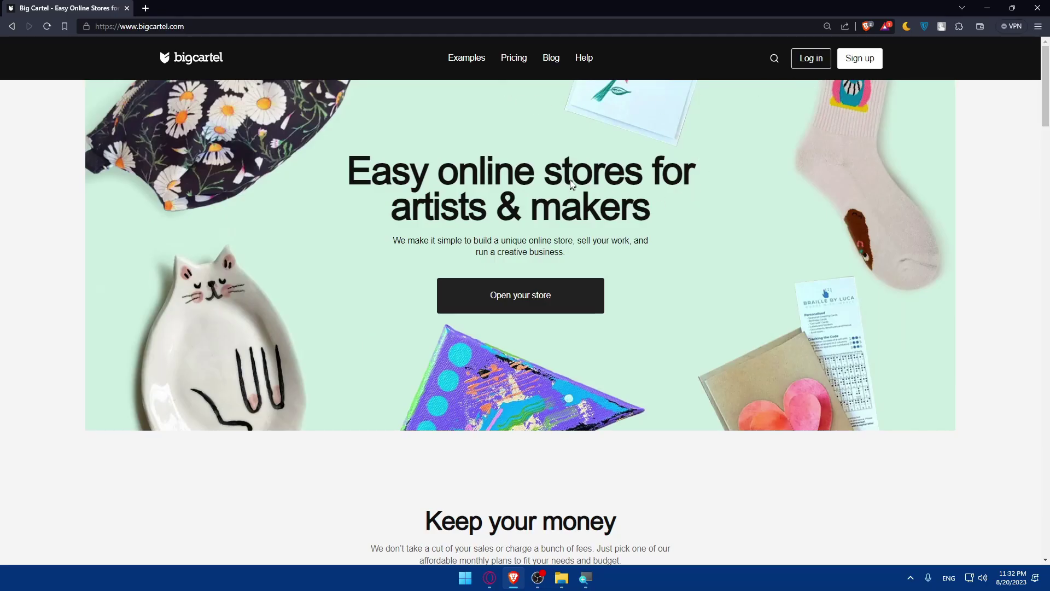
pyautogui.scroll(-2, 571, 184)
pyautogui.scroll(-7, 569, 173)
pyautogui.scroll(-8, 569, 172)
pyautogui.scroll(-6, 572, 176)
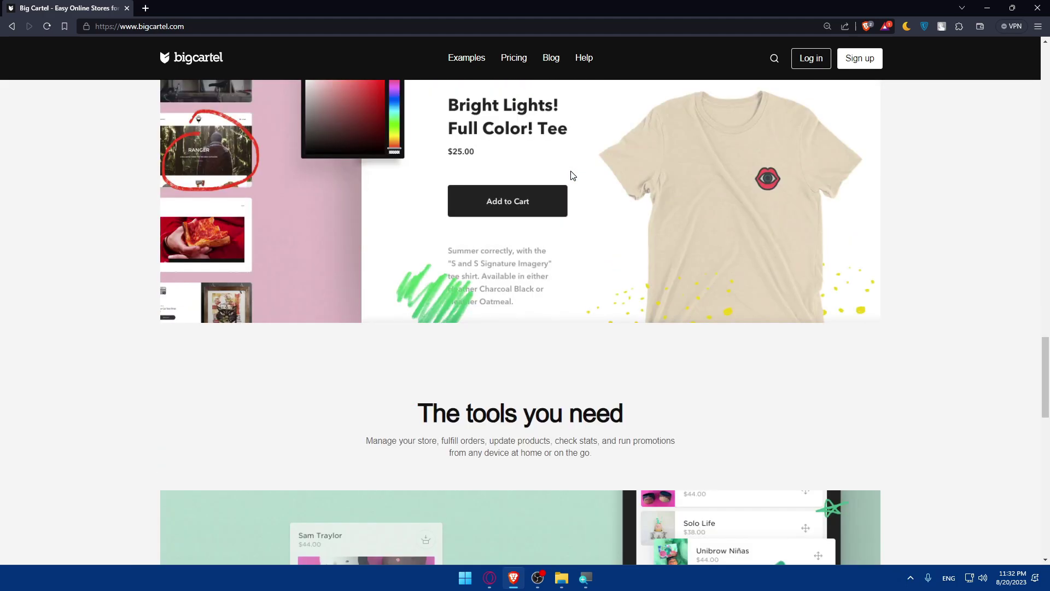
pyautogui.scroll(-6, 571, 173)
# Open the Pricing page comparing the free, $9.99 and $19.99 plans
pyautogui.click(517, 63)
pyautogui.scroll(-2, 533, 164)
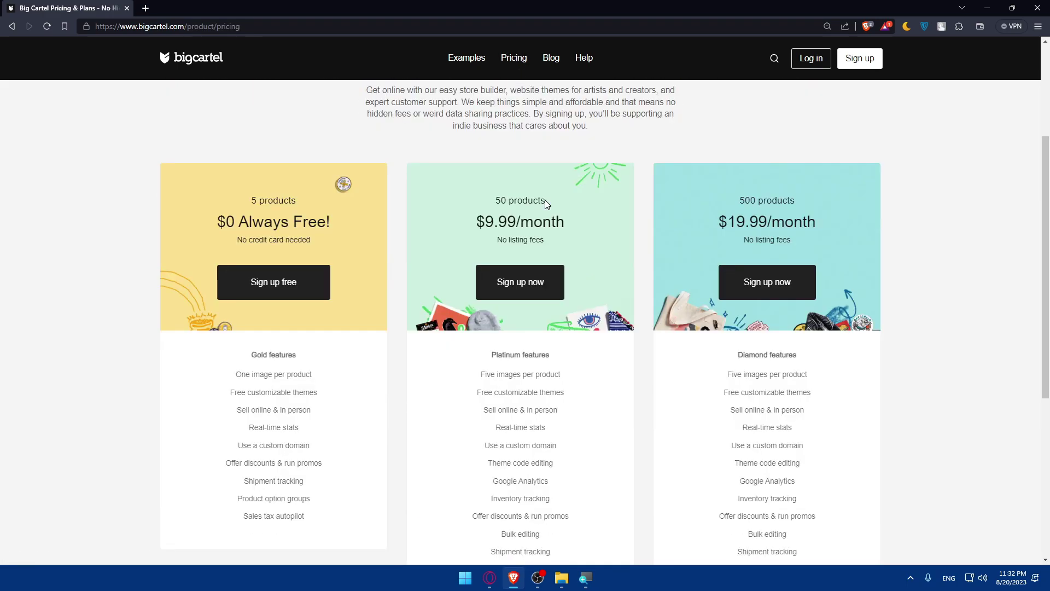
pyautogui.scroll(-1, 544, 199)
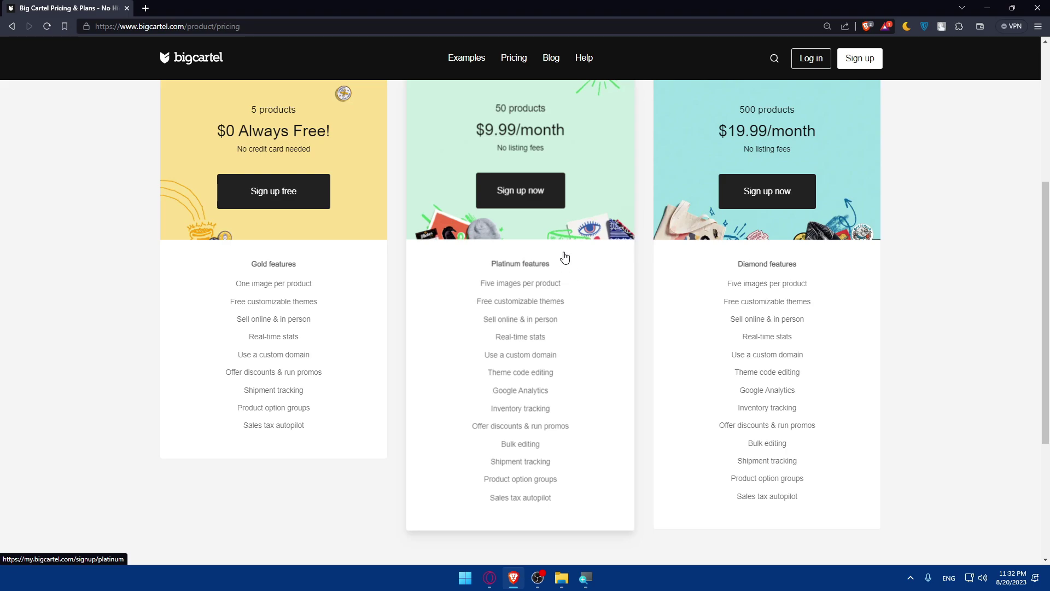
# Log in to the shop account from the homepage's Log in link
pyautogui.click(808, 61)
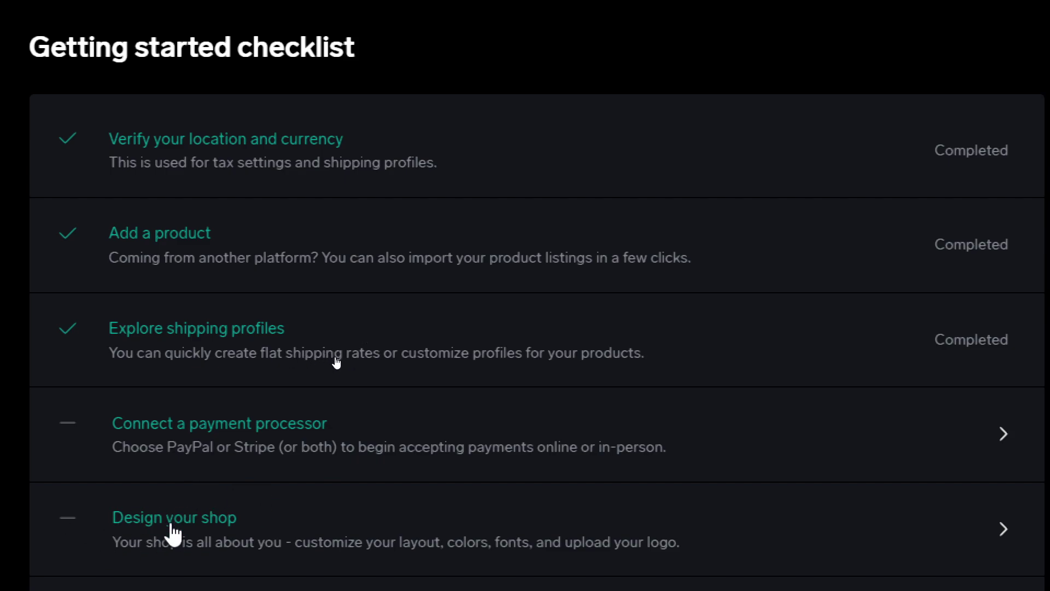
pyautogui.scroll(-1, 156, 558)
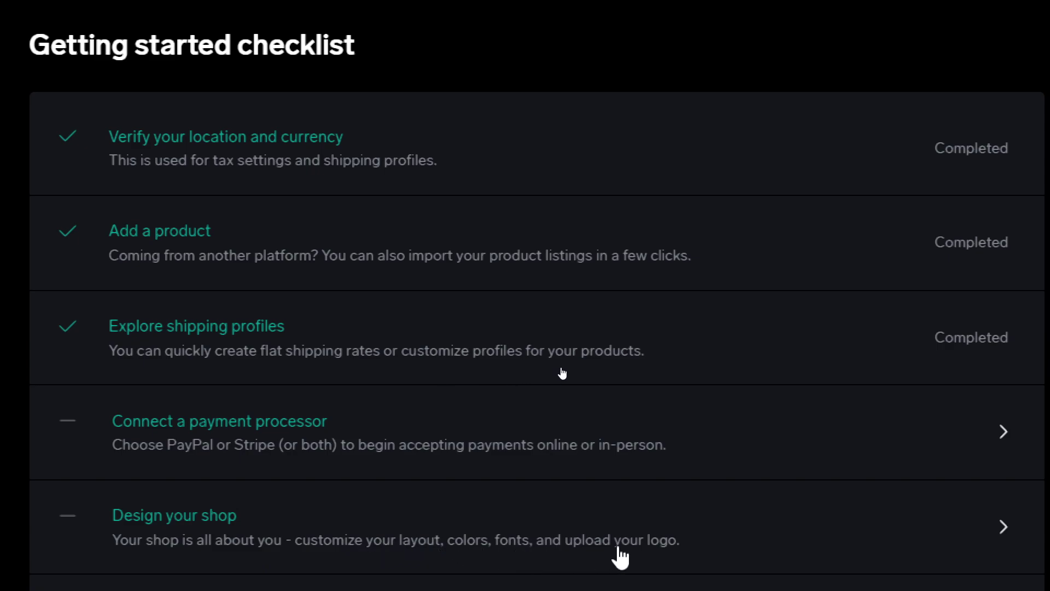
pyautogui.scroll(-1, 619, 559)
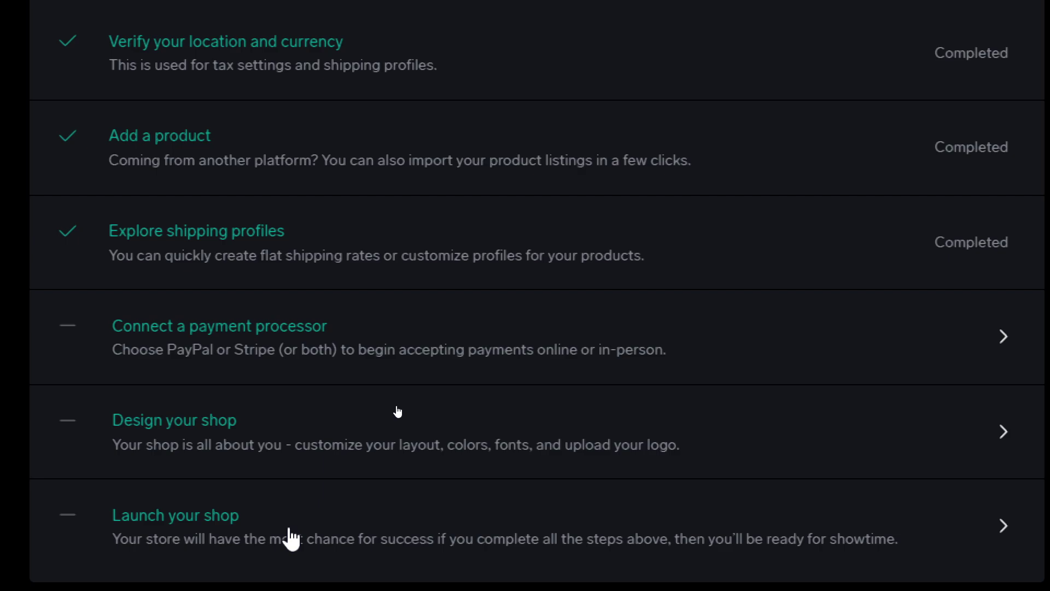
pyautogui.scroll(-1, 395, 564)
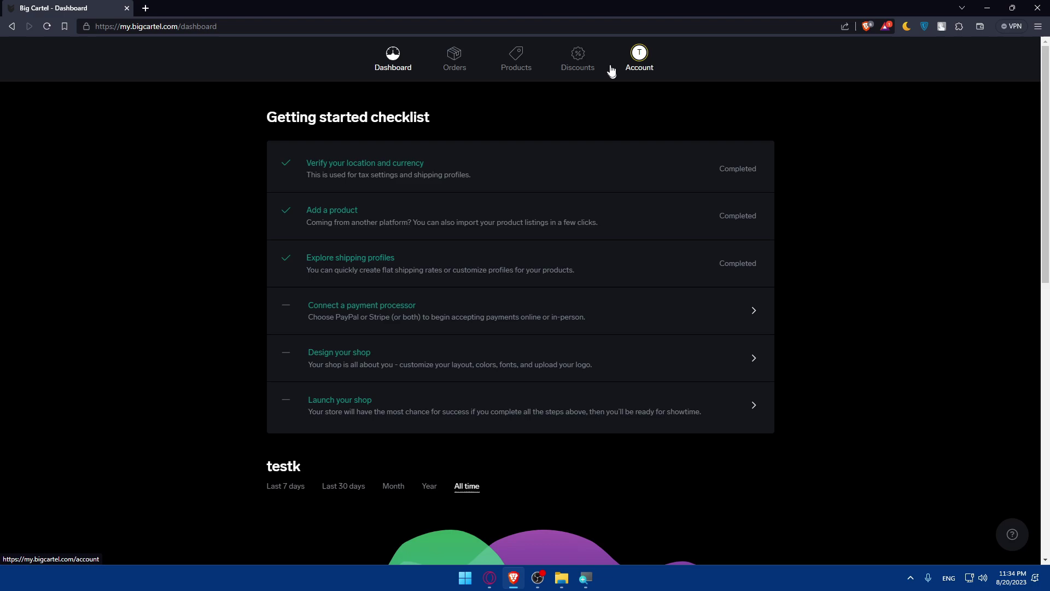
# Open Account settings and highlight the unset Stripe and PayPal options under Get paid
pyautogui.click(637, 61)
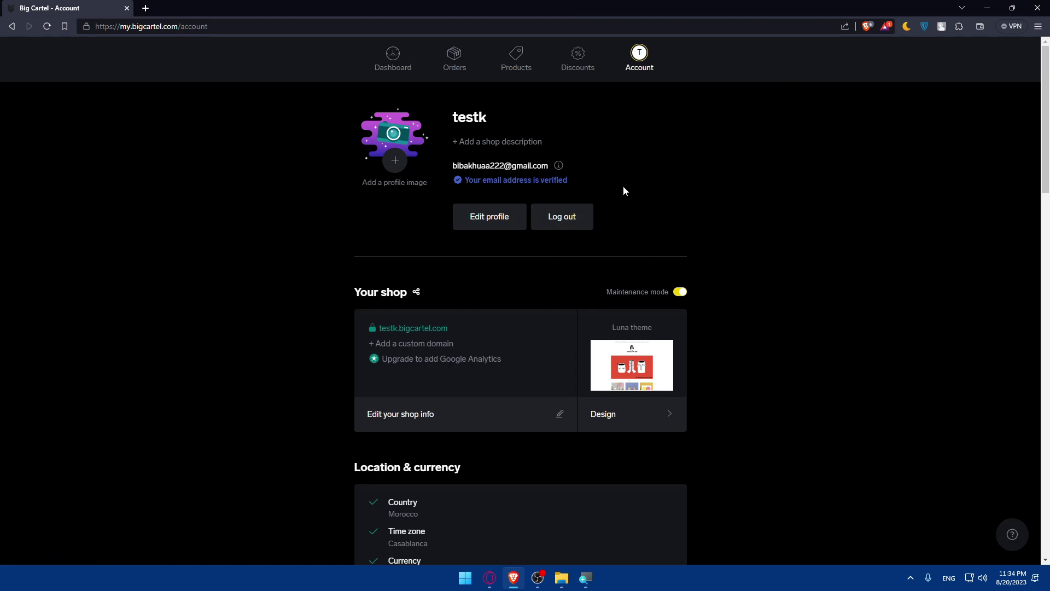
pyautogui.scroll(-1, 562, 192)
pyautogui.scroll(-2, 560, 194)
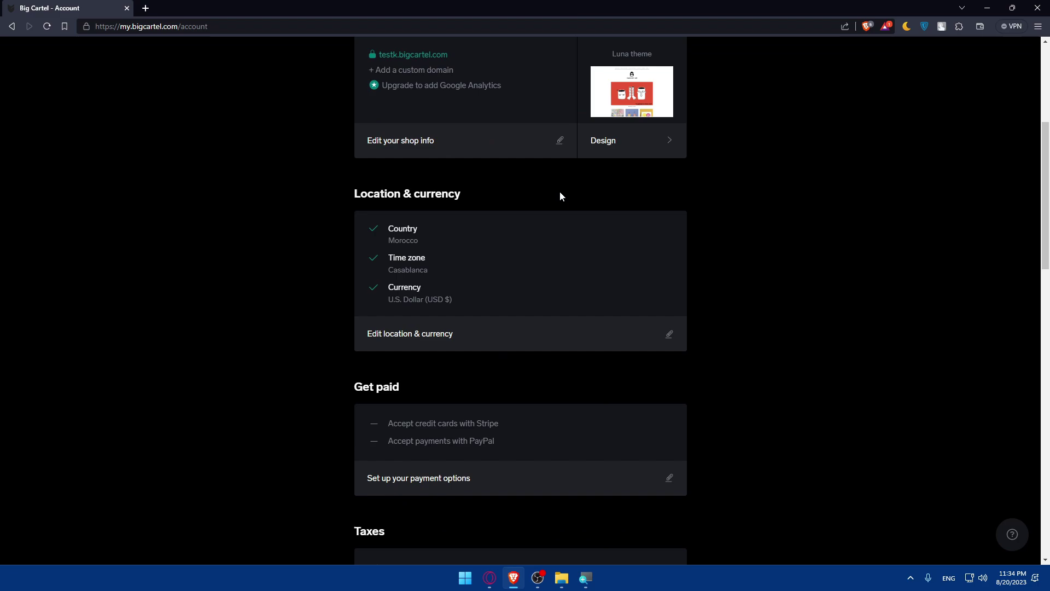
pyautogui.scroll(-1, 529, 134)
pyautogui.scroll(1, 628, 88)
pyautogui.scroll(-1, 566, 134)
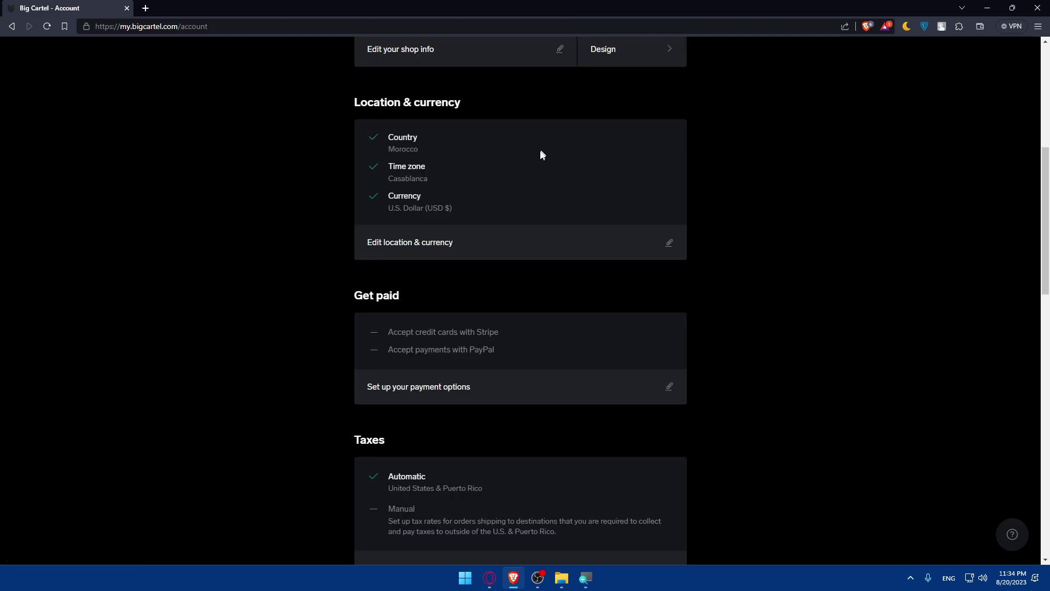
pyautogui.scroll(-1, 402, 189)
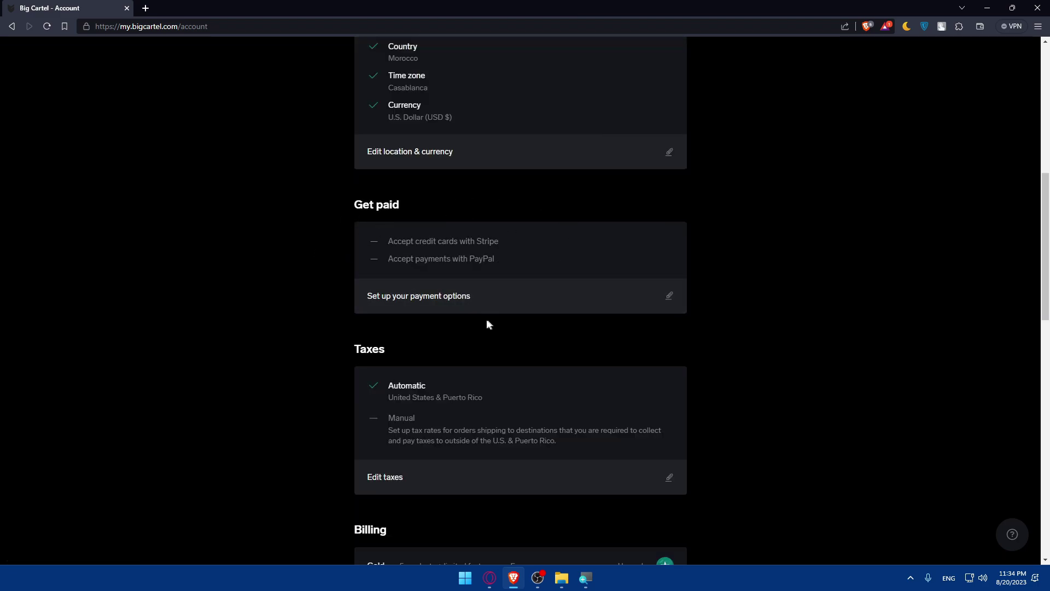
pyautogui.moveTo(385, 241); pyautogui.dragTo(514, 243)
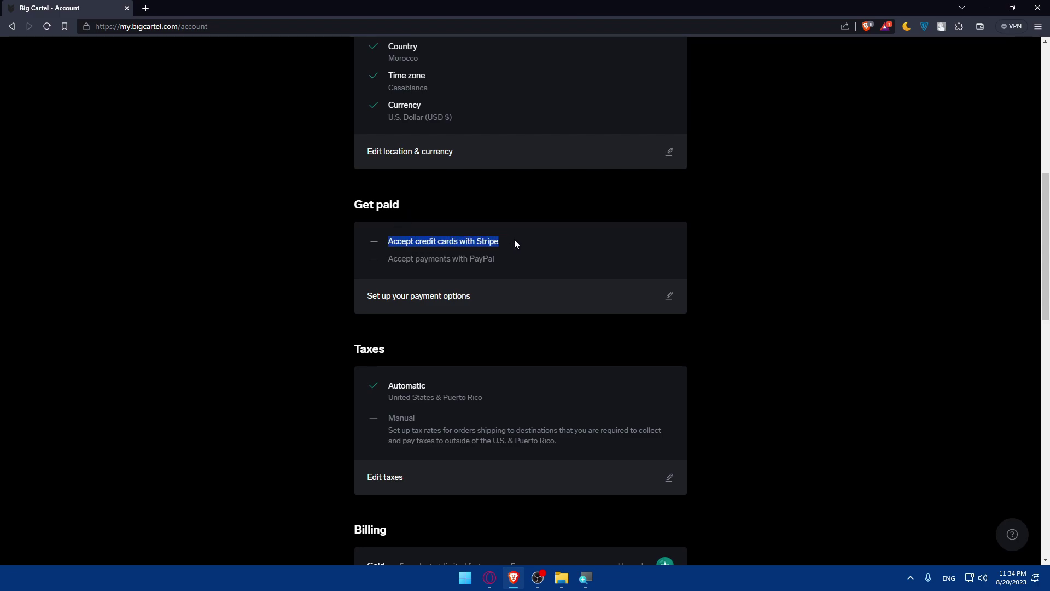
pyautogui.moveTo(387, 259); pyautogui.dragTo(485, 260)
pyautogui.click(501, 266)
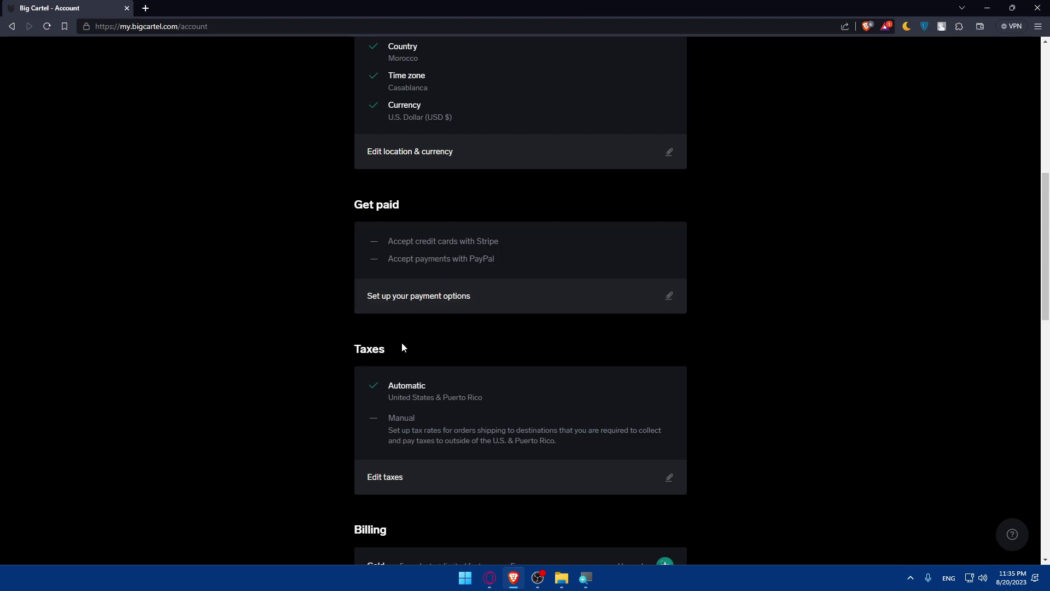
# Open payment setup and highlight the notice that Stripe isn't available in Morocco
pyautogui.click(522, 301)
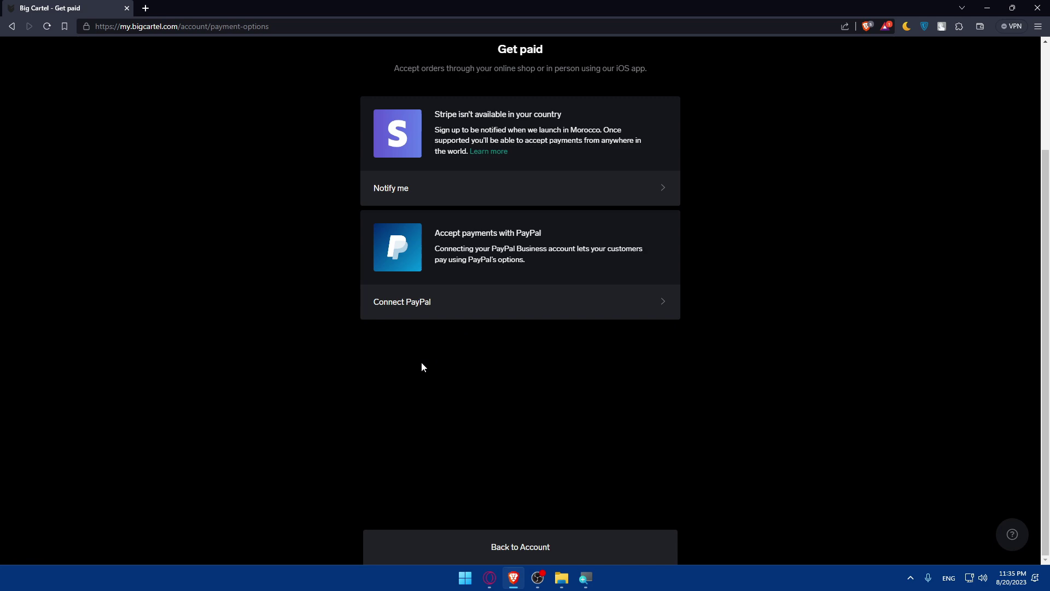
pyautogui.moveTo(434, 115); pyautogui.dragTo(561, 115)
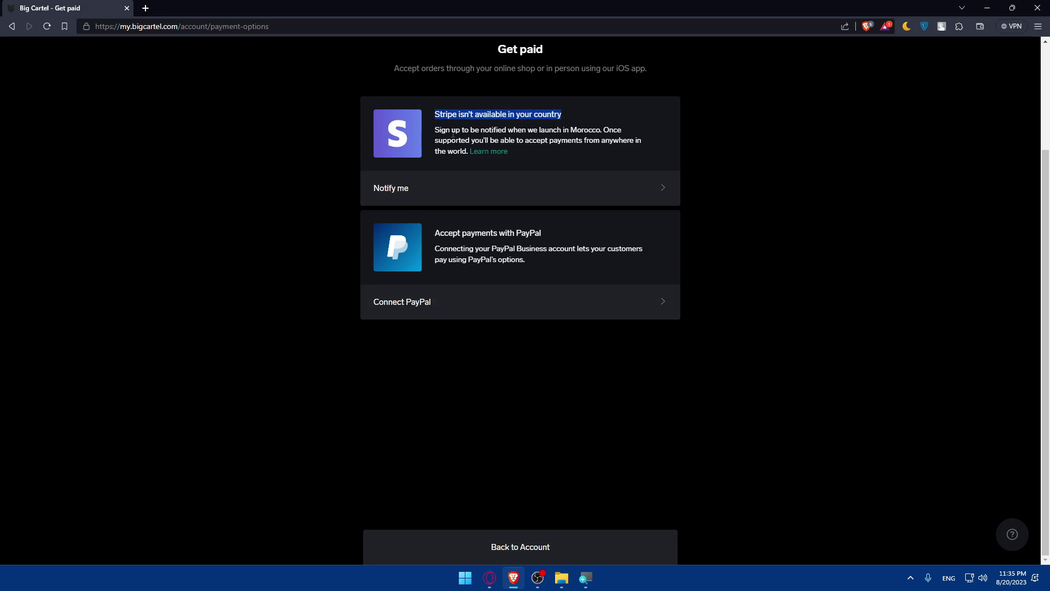
pyautogui.moveTo(435, 133)
pyautogui.mouseDown()
pyautogui.moveTo(612, 129)
pyautogui.moveTo(549, 141)
pyautogui.mouseUp()
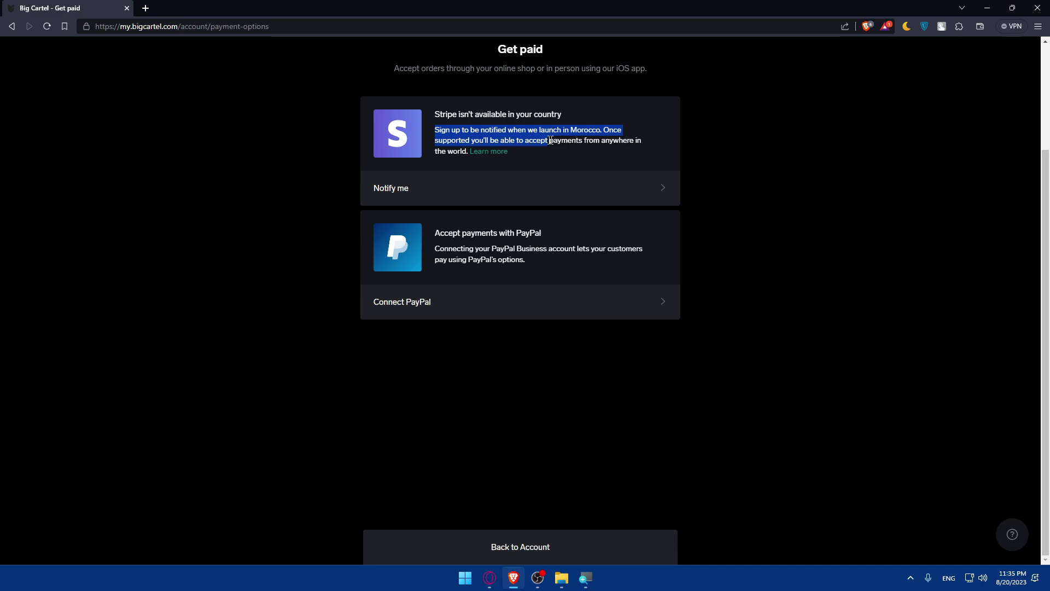
pyautogui.moveTo(549, 141); pyautogui.dragTo(599, 141)
pyautogui.click(710, 143)
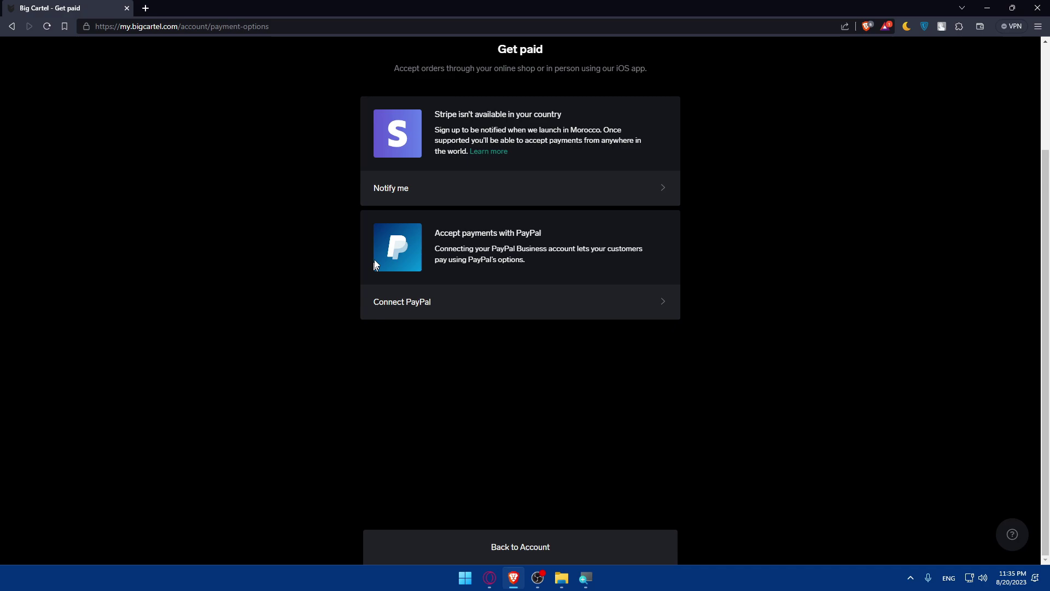
pyautogui.click(420, 301)
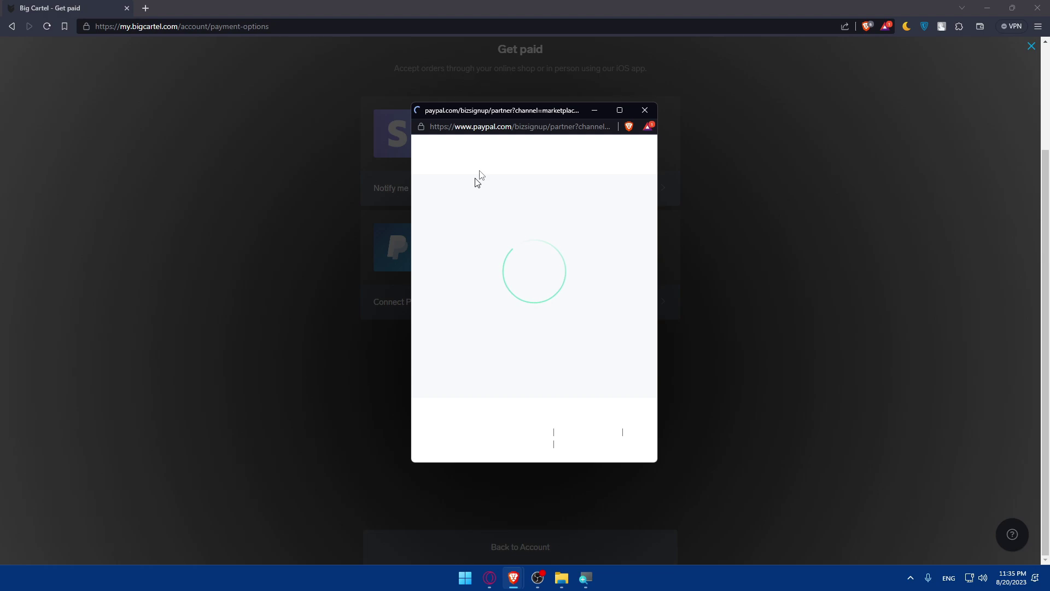
pyautogui.click(644, 110)
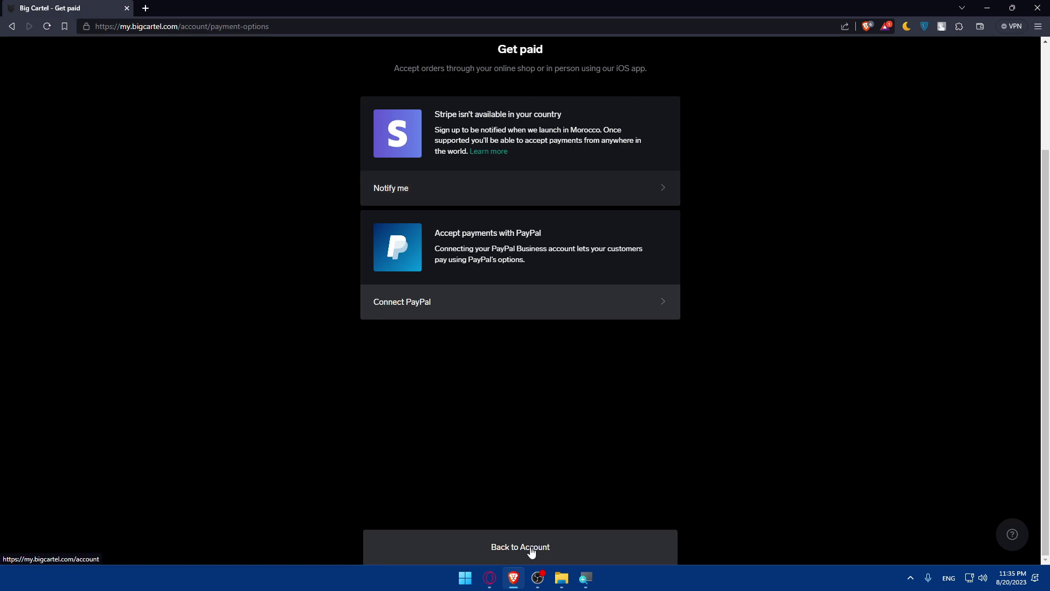
# Go back to the Account page to reach Location & currency
pyautogui.click(513, 545)
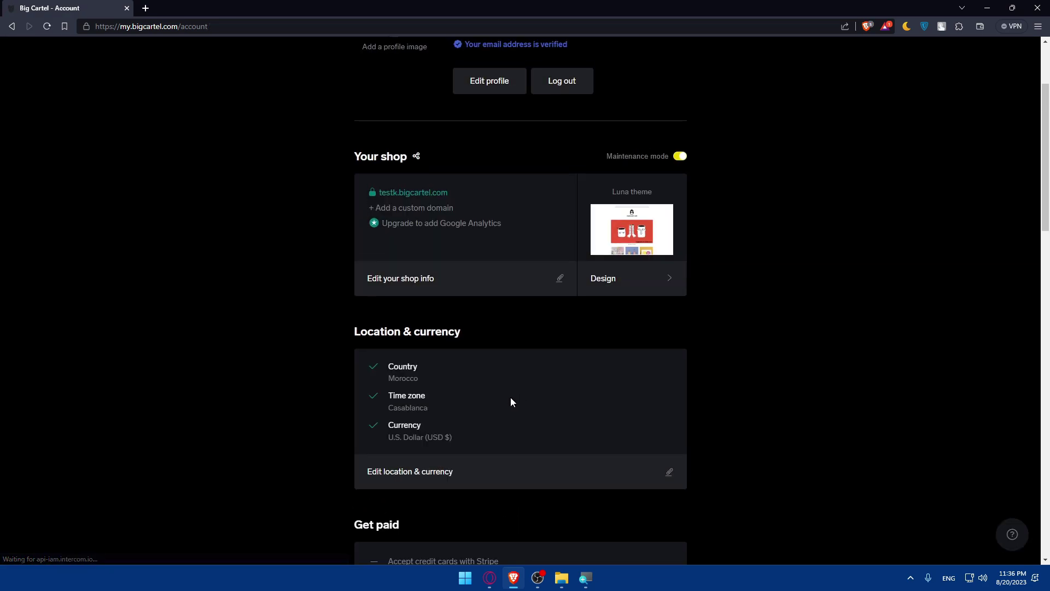
pyautogui.scroll(2, 370, 332)
pyautogui.scroll(-2, 412, 230)
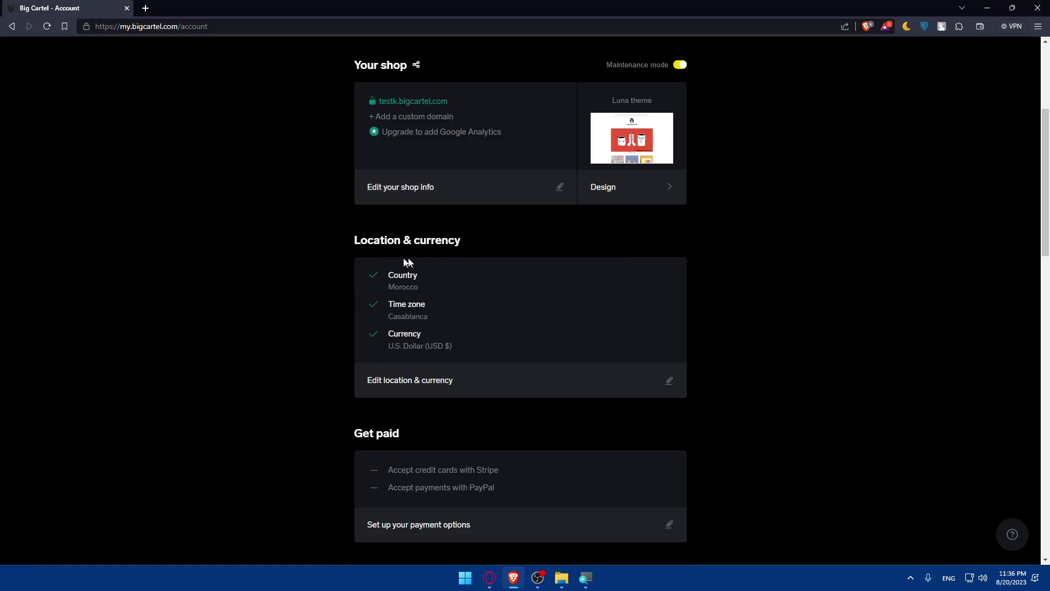
# Edit location & currency and pick United States from the Country list
pyautogui.click(545, 387)
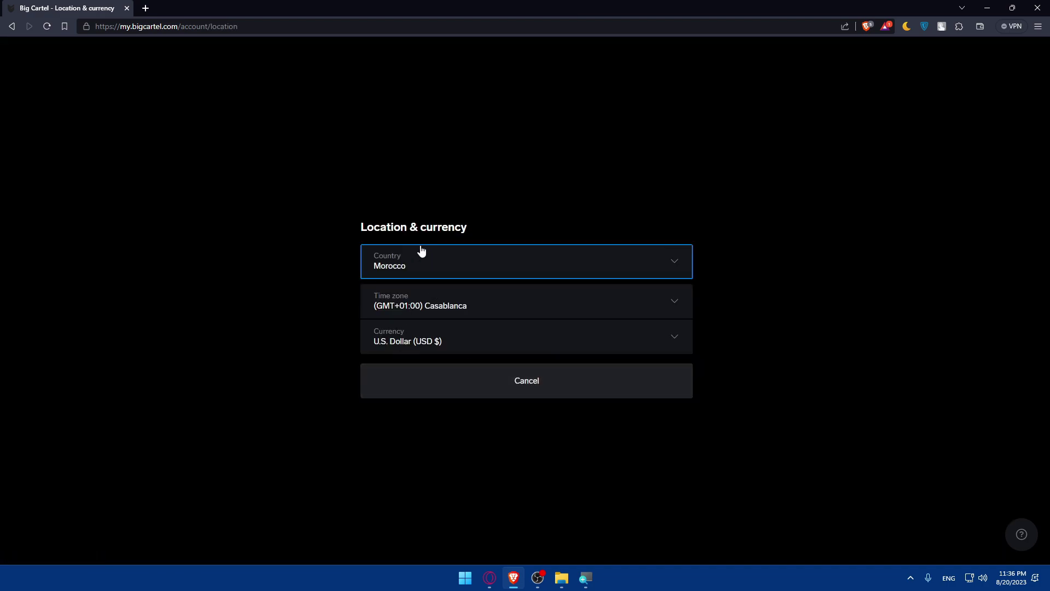
pyautogui.click(420, 250)
pyautogui.click(420, 261)
pyautogui.click(420, 260)
pyautogui.click(381, 261)
pyautogui.write('united')
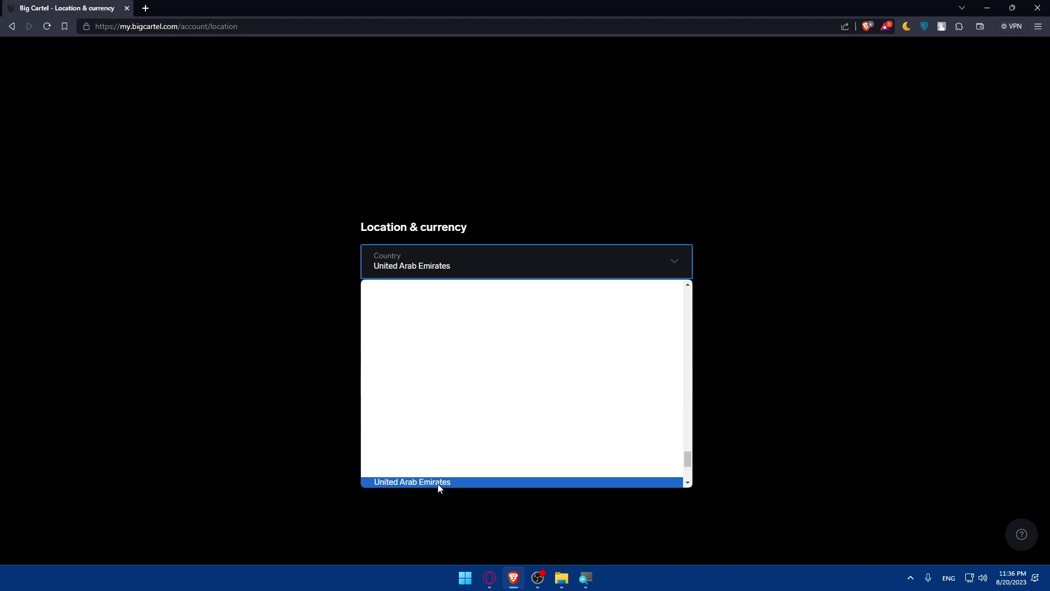
pyautogui.scroll(-3, 437, 483)
pyautogui.scroll(5, 437, 482)
pyautogui.scroll(-1, 429, 484)
pyautogui.scroll(-1, 429, 483)
pyautogui.scroll(-1, 429, 483)
pyautogui.click(430, 483)
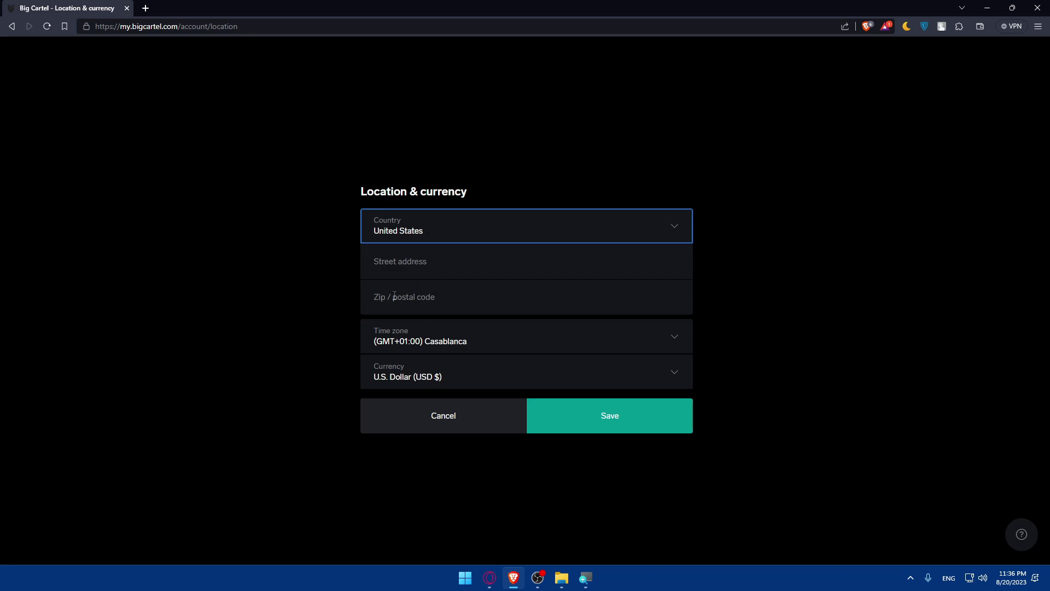
# Cancel the country change, try Connect PayPal, close its popup and return to Account
pyautogui.click(610, 425)
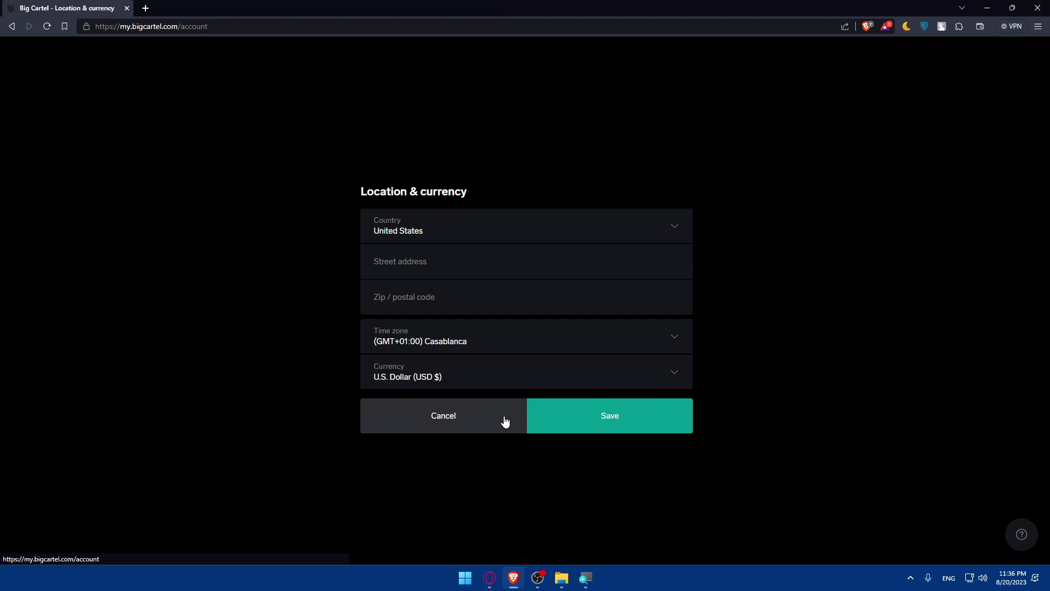
pyautogui.scroll(-1, 552, 401)
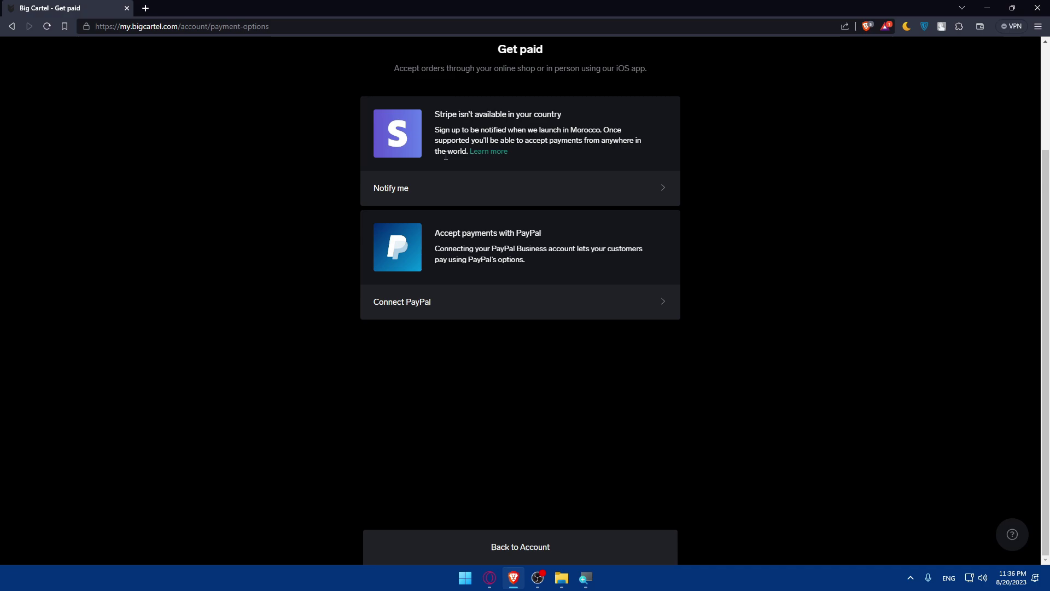
pyautogui.click(409, 302)
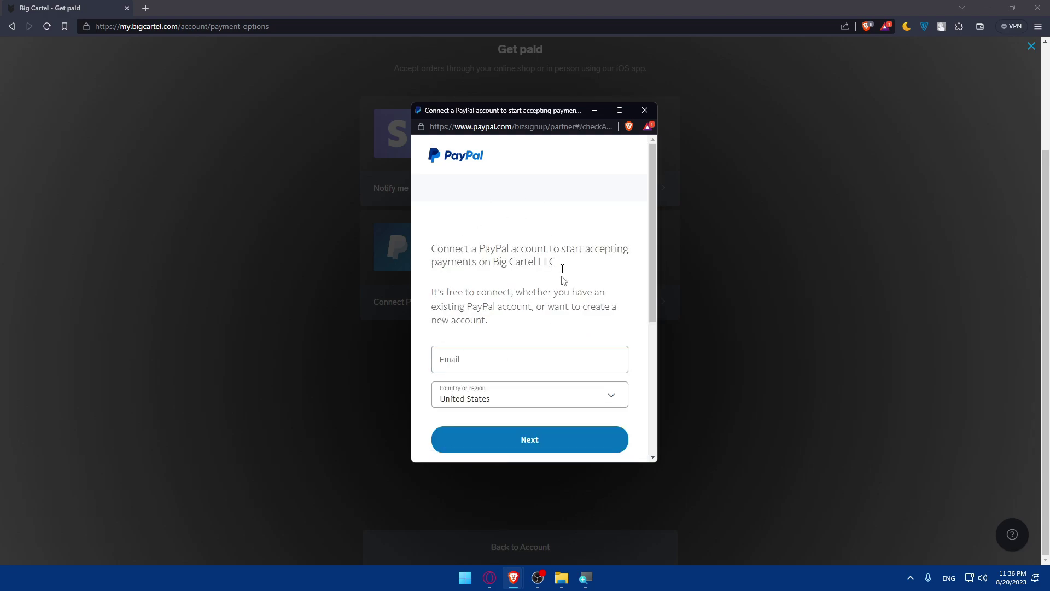
pyautogui.click(644, 109)
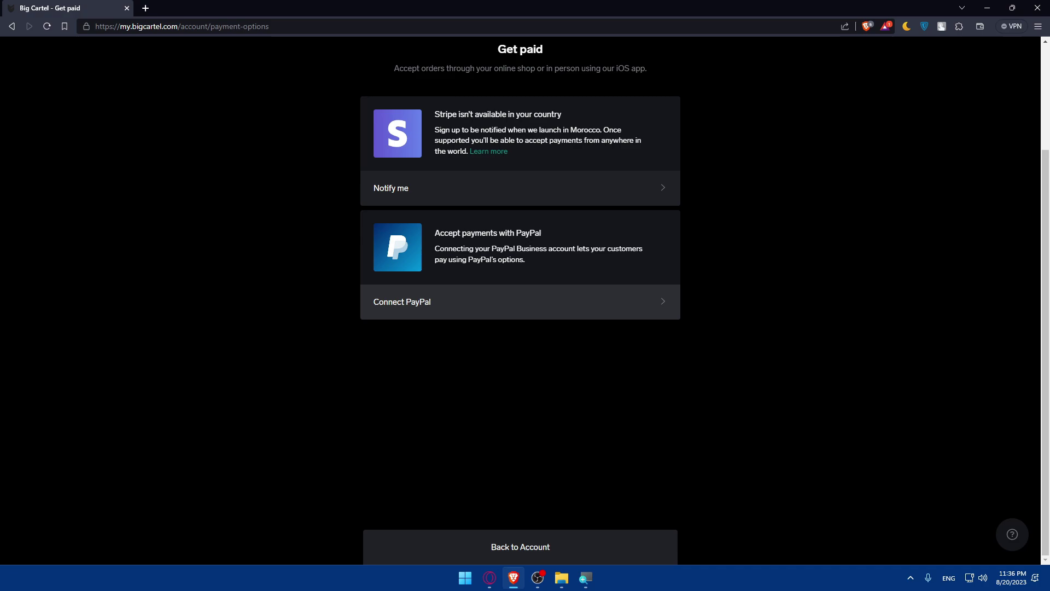
pyautogui.click(545, 541)
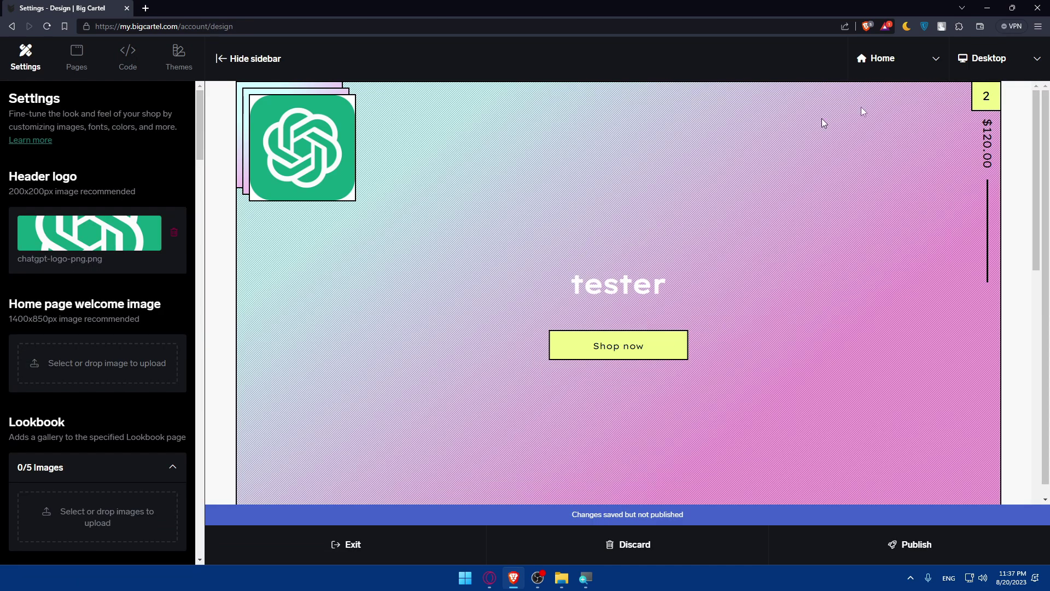
# Switch the design preview to Tablet, then Phone, then back to Desktop
pyautogui.click(1032, 60)
pyautogui.click(991, 120)
pyautogui.click(1011, 59)
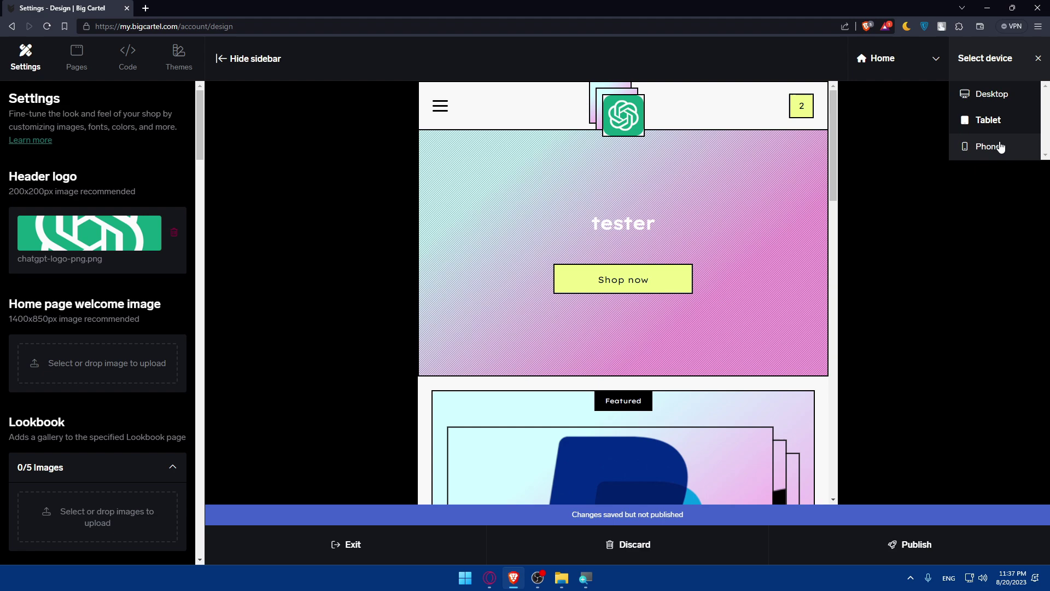
pyautogui.click(990, 146)
pyautogui.click(992, 67)
pyautogui.click(989, 91)
pyautogui.scroll(-2, 687, 216)
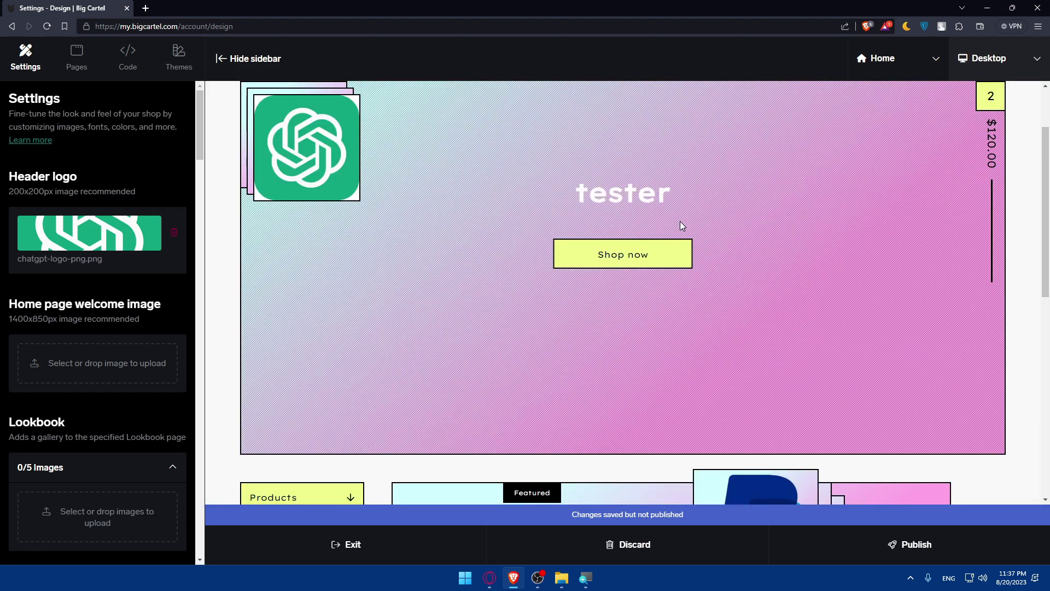
pyautogui.scroll(-3, 680, 221)
pyautogui.scroll(-2, 680, 233)
pyautogui.scroll(4, 638, 309)
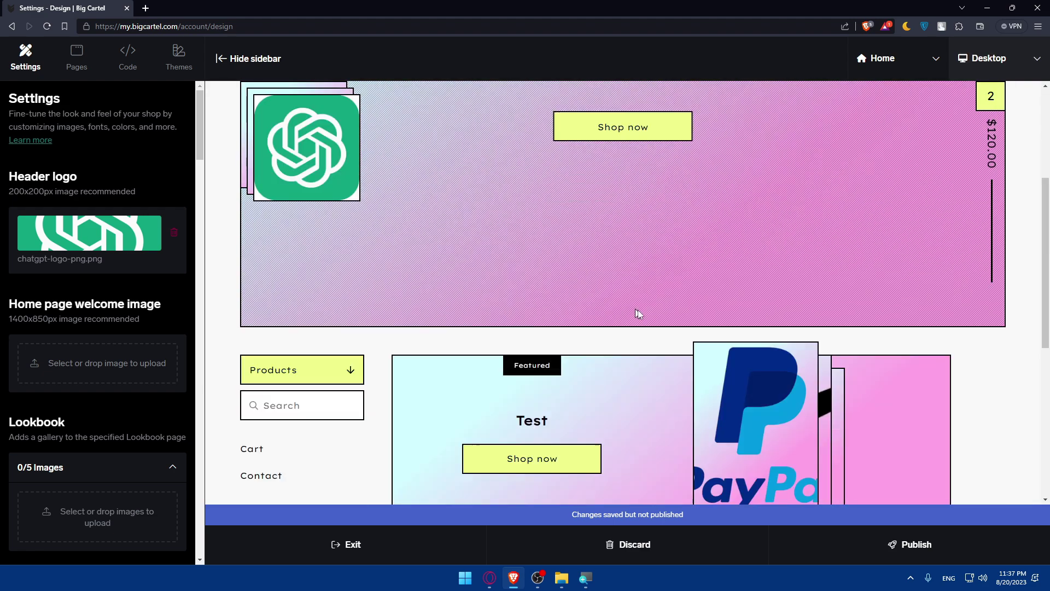
pyautogui.scroll(-4, 638, 309)
pyautogui.scroll(3, 476, 262)
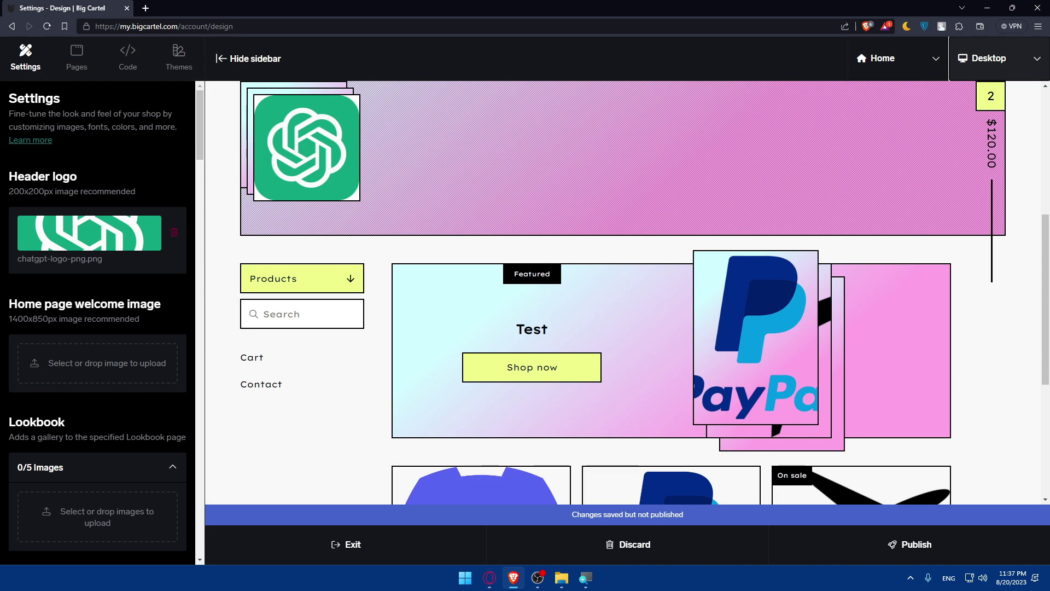
# Exit the design editor to the dashboard, then choose Search our help site from help options
pyautogui.click(348, 544)
pyautogui.click(403, 72)
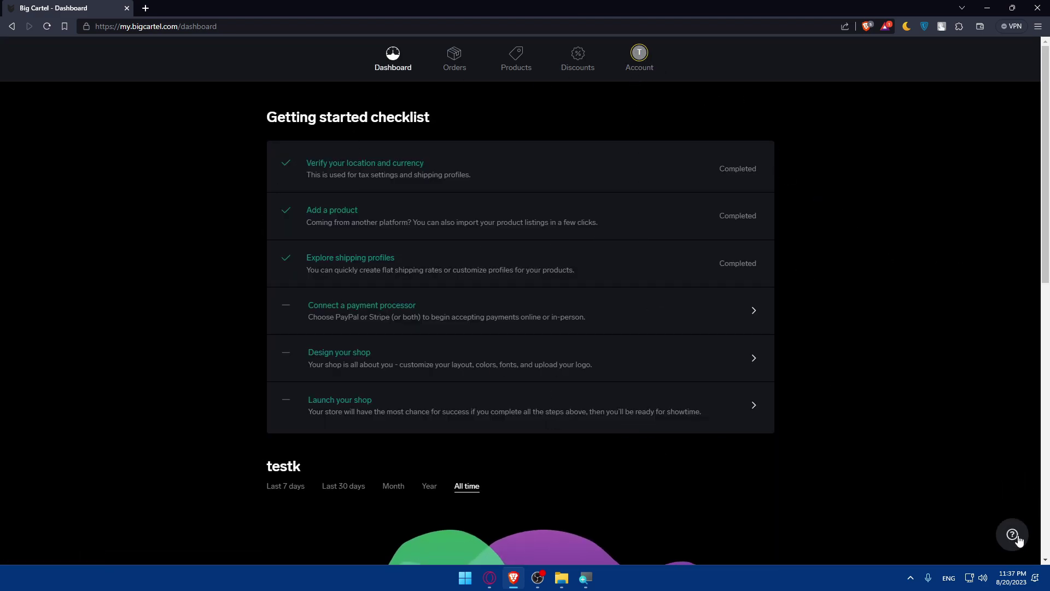
pyautogui.click(1009, 540)
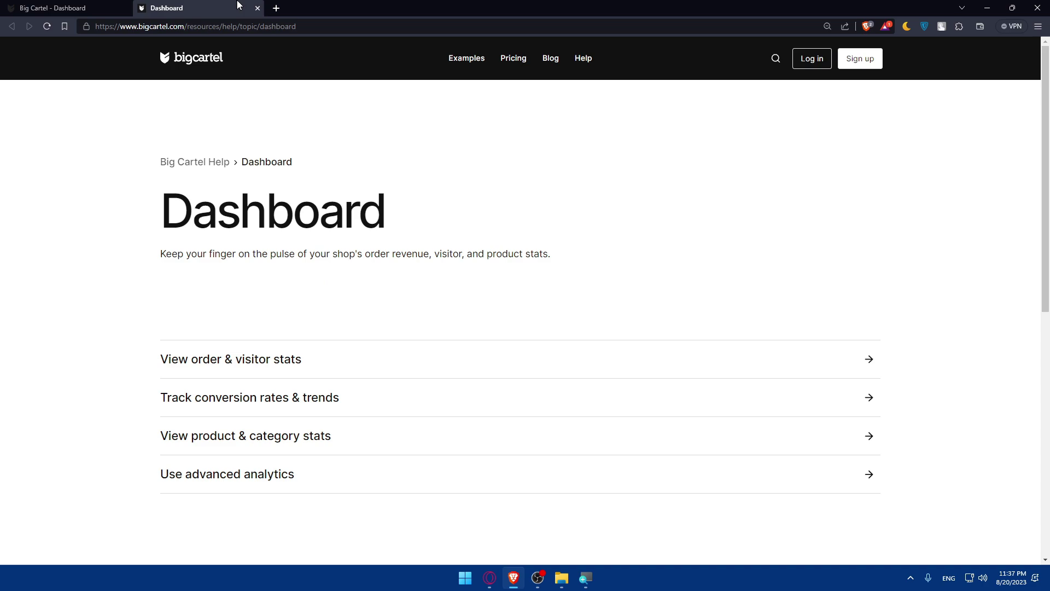
pyautogui.click(257, 8)
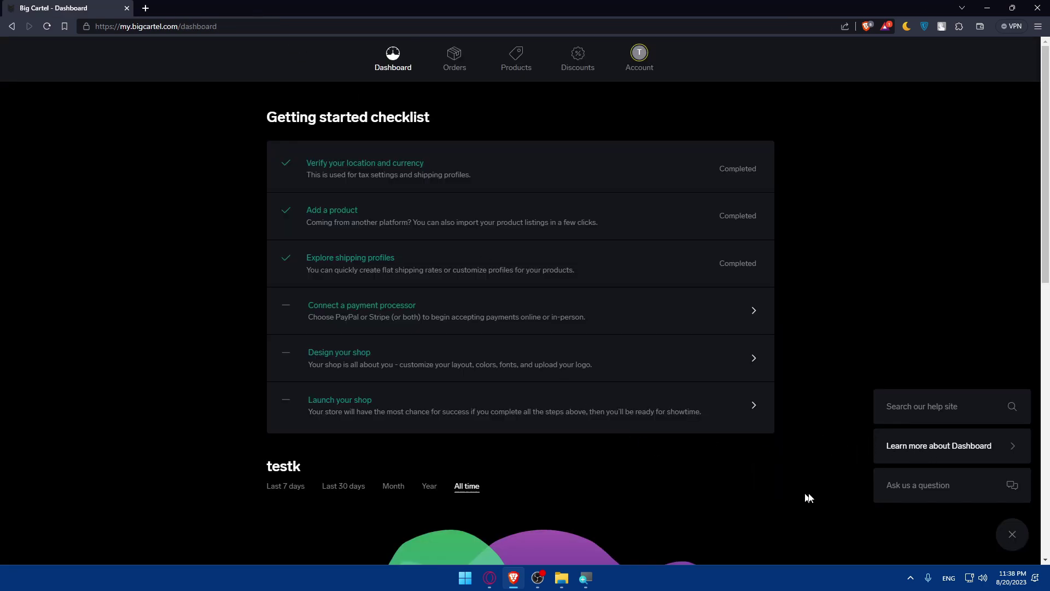
pyautogui.click(922, 411)
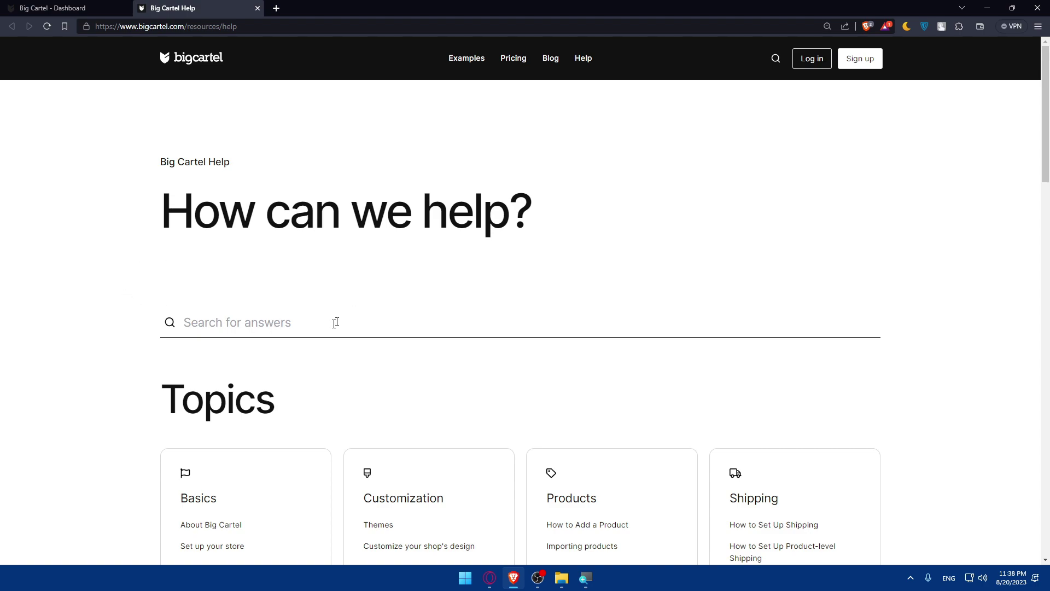
pyautogui.scroll(-4, 238, 328)
pyautogui.scroll(-2, 246, 333)
pyautogui.scroll(-4, 239, 332)
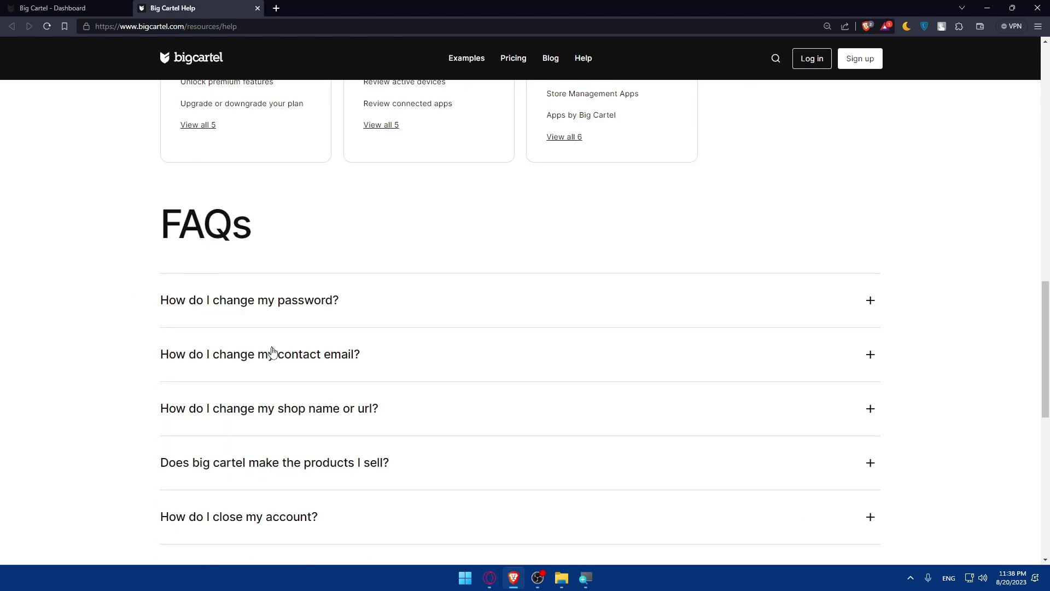
# Close the help tab, then check and close the support chat's 'back online tomorrow' notice
pyautogui.click(256, 8)
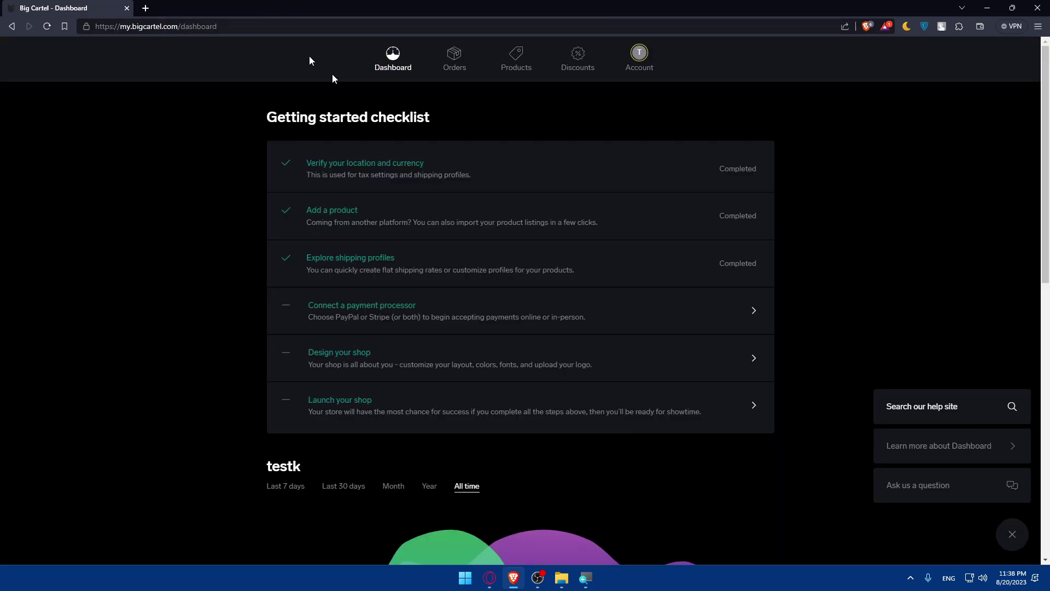
pyautogui.click(938, 486)
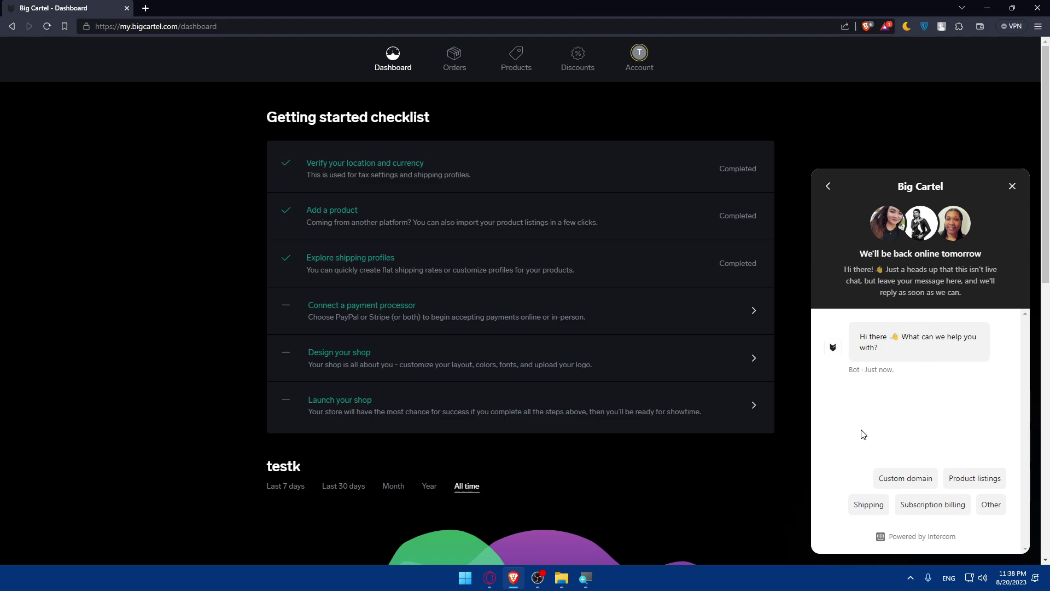
pyautogui.moveTo(901, 269)
pyautogui.mouseDown()
pyautogui.moveTo(970, 295)
pyautogui.moveTo(851, 265)
pyautogui.moveTo(1015, 301)
pyautogui.mouseUp()
pyautogui.tripleClick(935, 256)
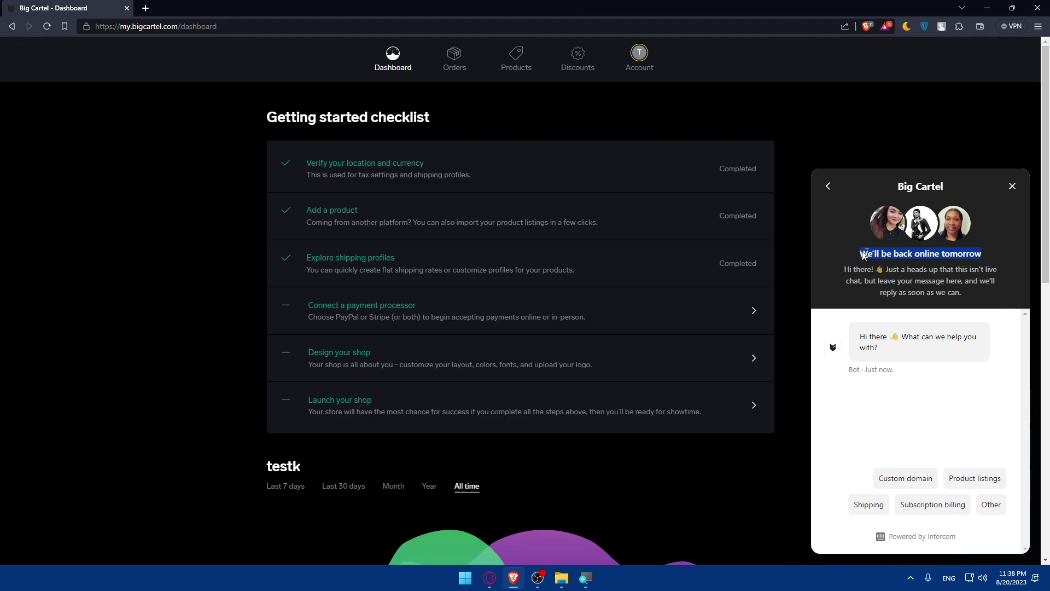
pyautogui.moveTo(934, 256); pyautogui.dragTo(981, 256)
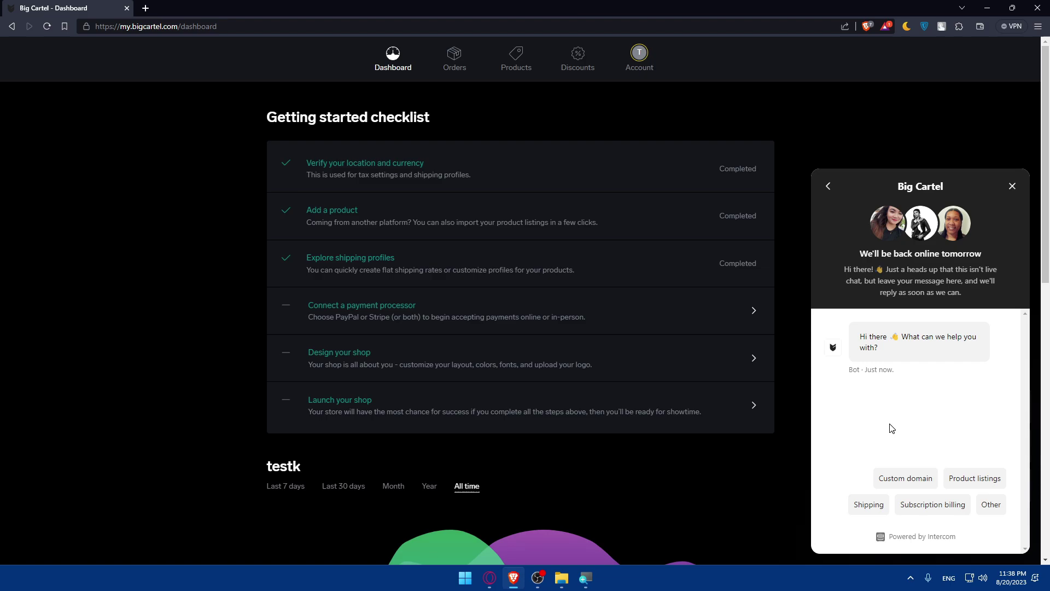
pyautogui.click(1012, 186)
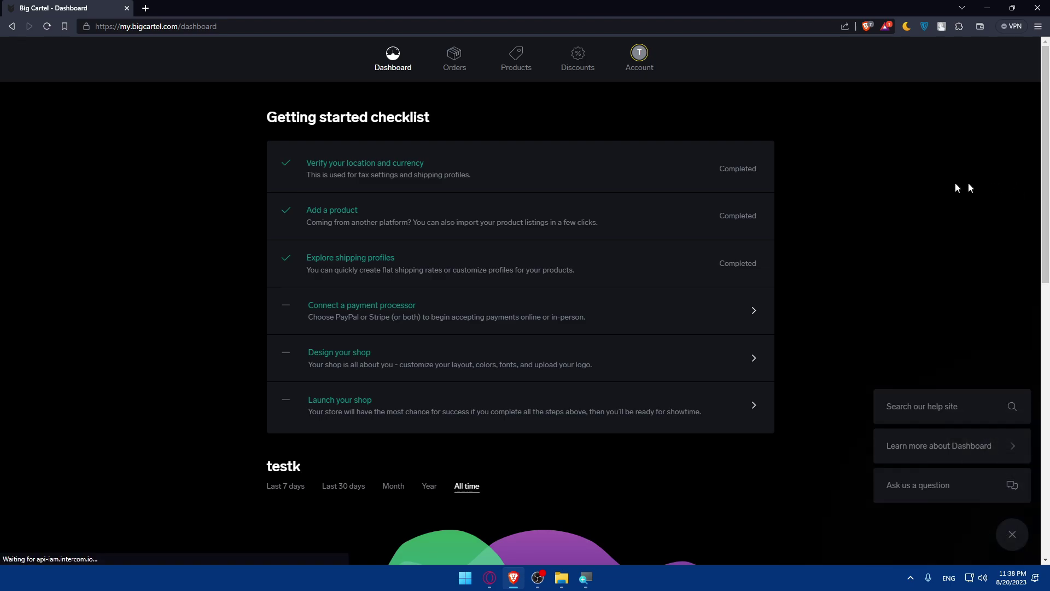